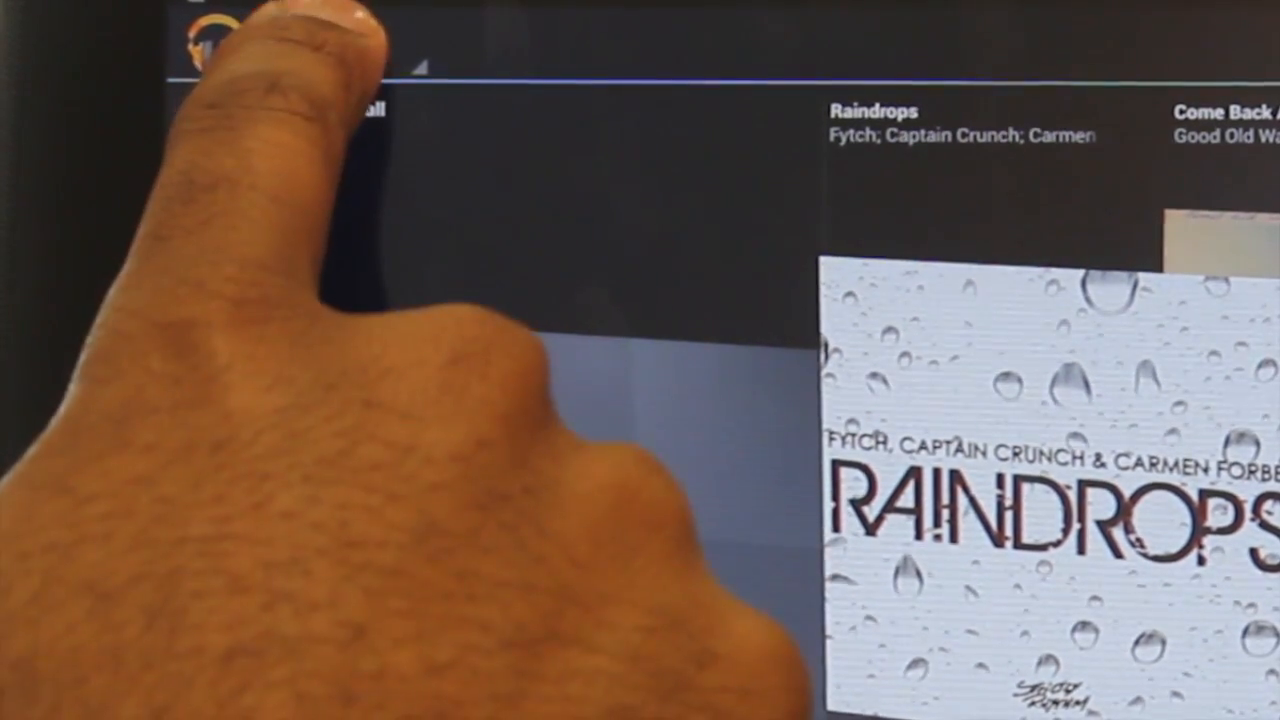
Step: Switch the library view from Recent to Playlists and open the 'On the go' playlist
{"action": "left_click", "coordinate": [320, 45]}
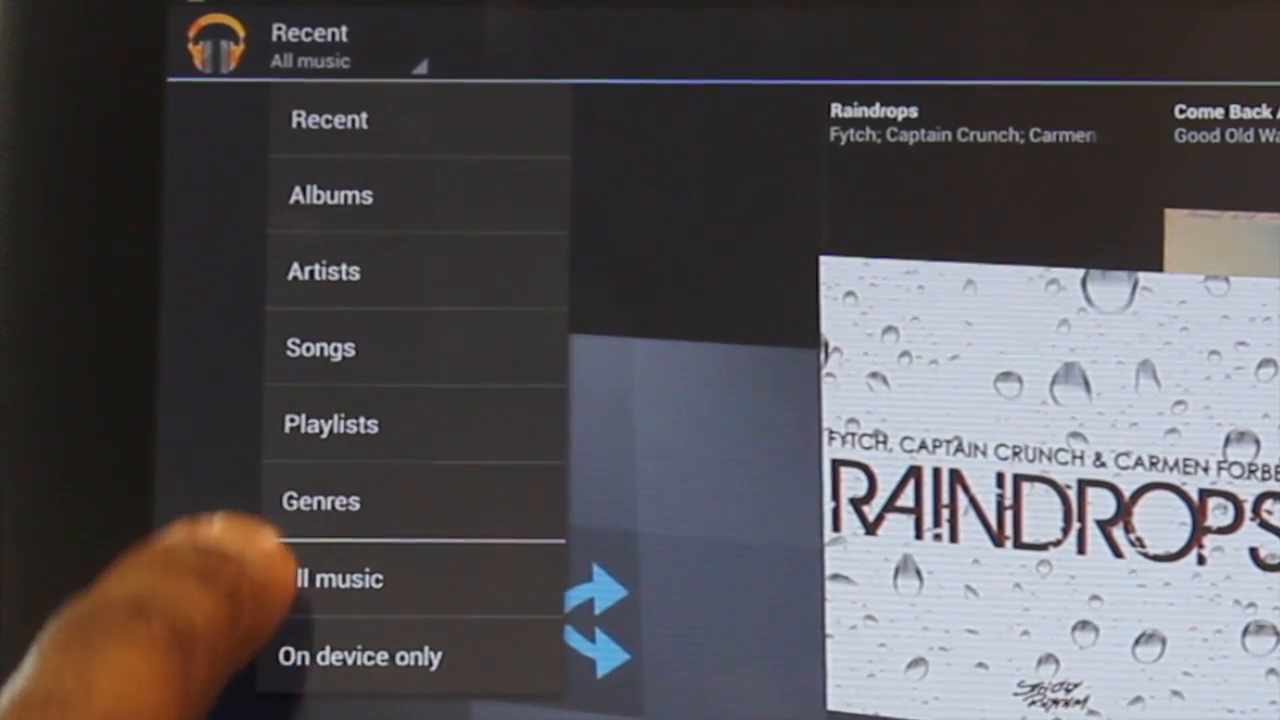
{"action": "left_click", "coordinate": [330, 420]}
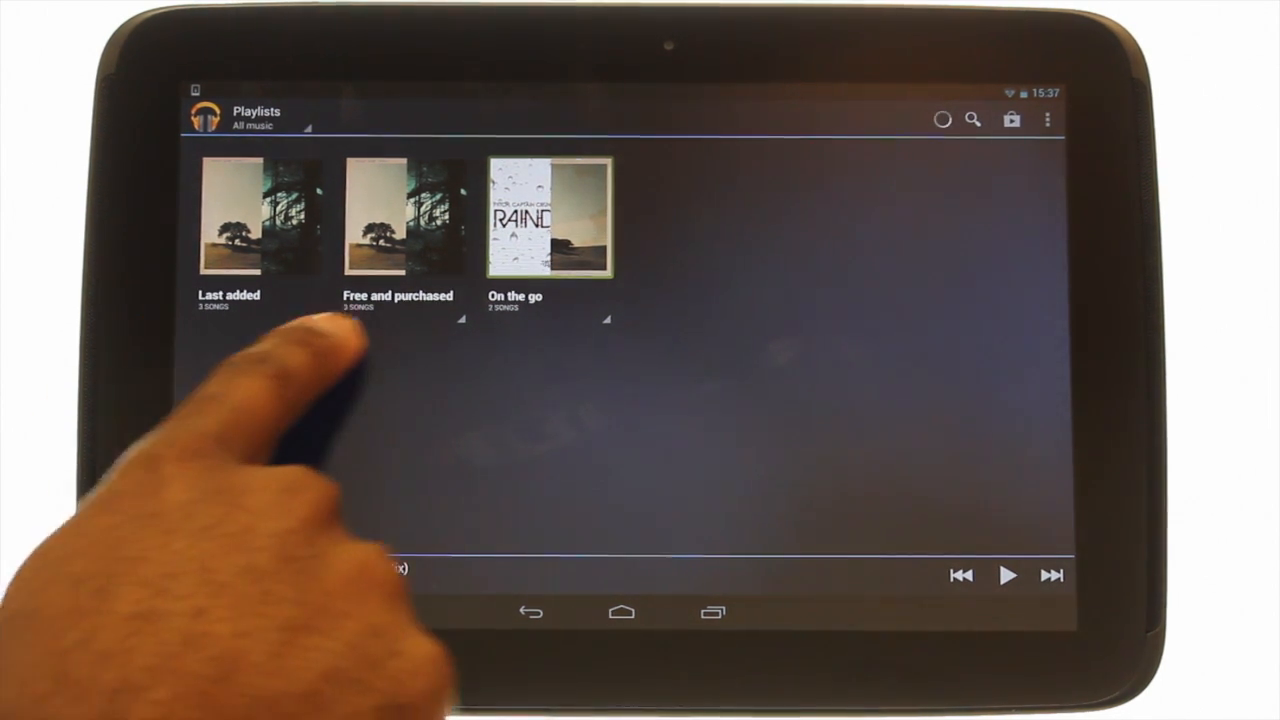
{"action": "left_click", "coordinate": [550, 230]}
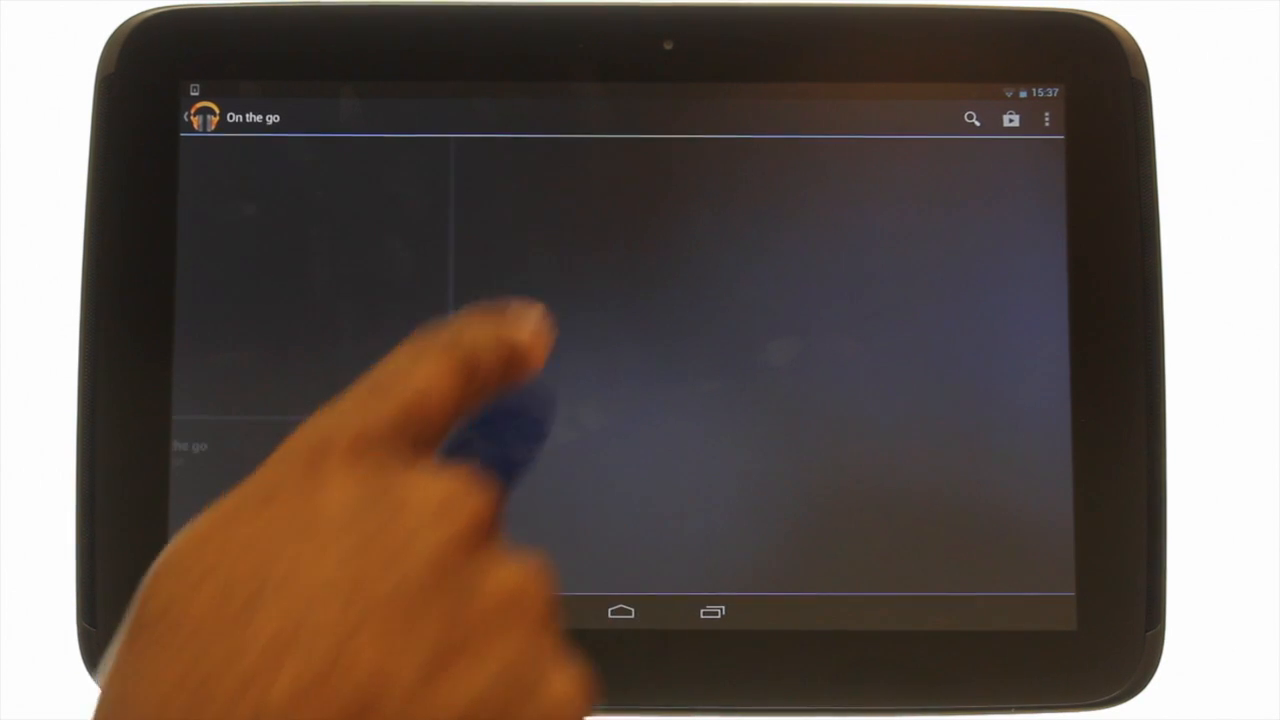